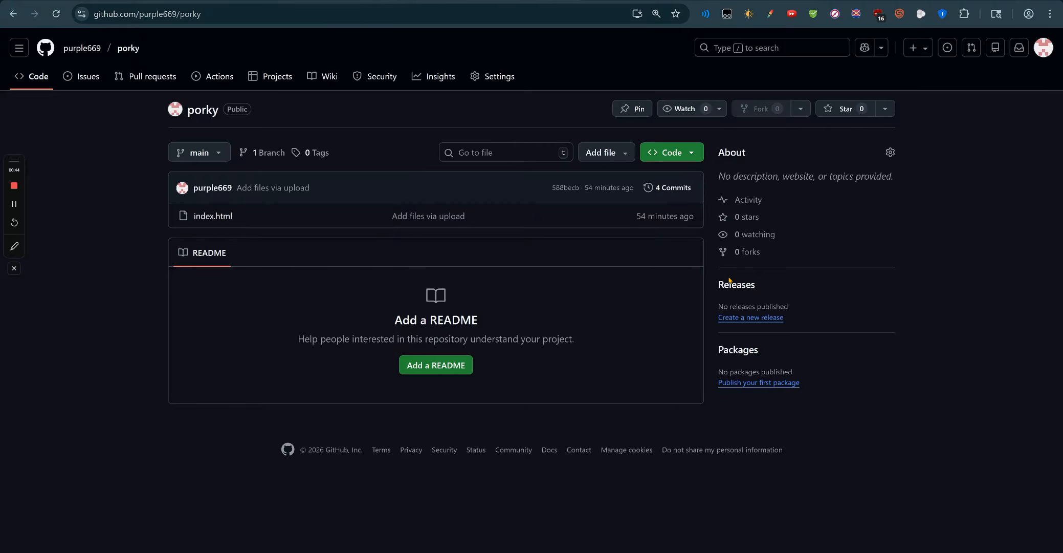
- Switch to Netlify and start importing an existing project from Git, with GitHub as the provider
key("ctrl+Tab")
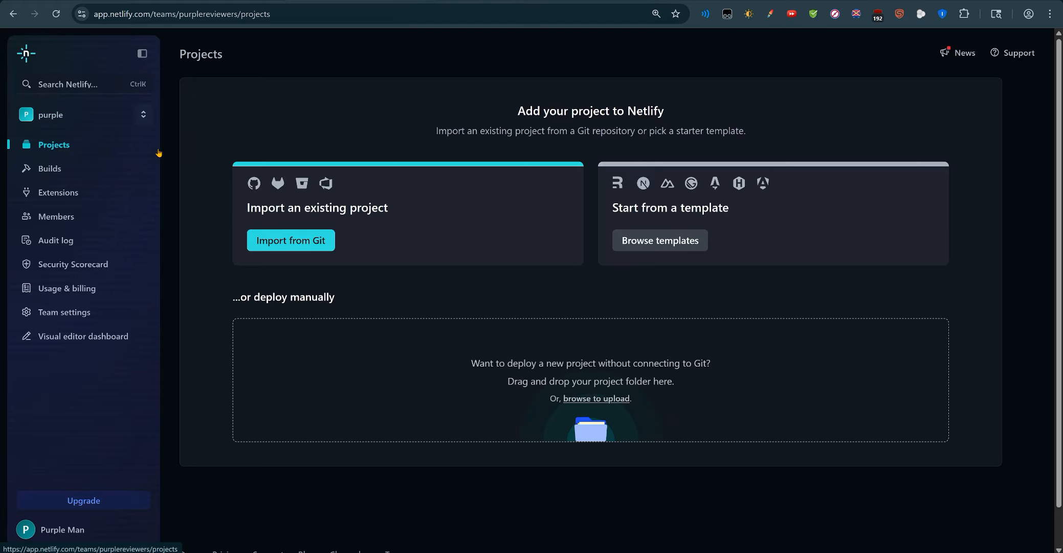
left_click(331, 252)
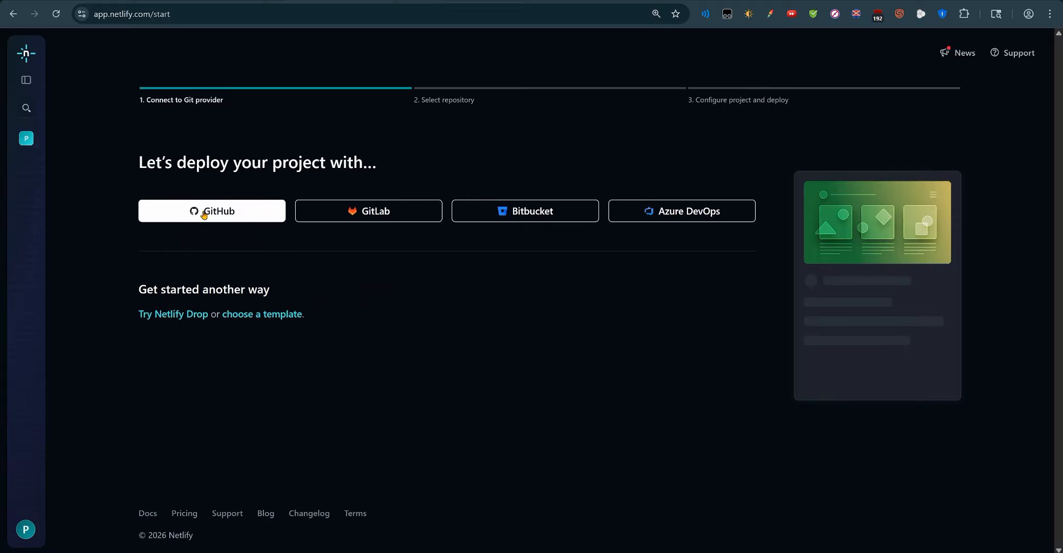
left_click(205, 213)
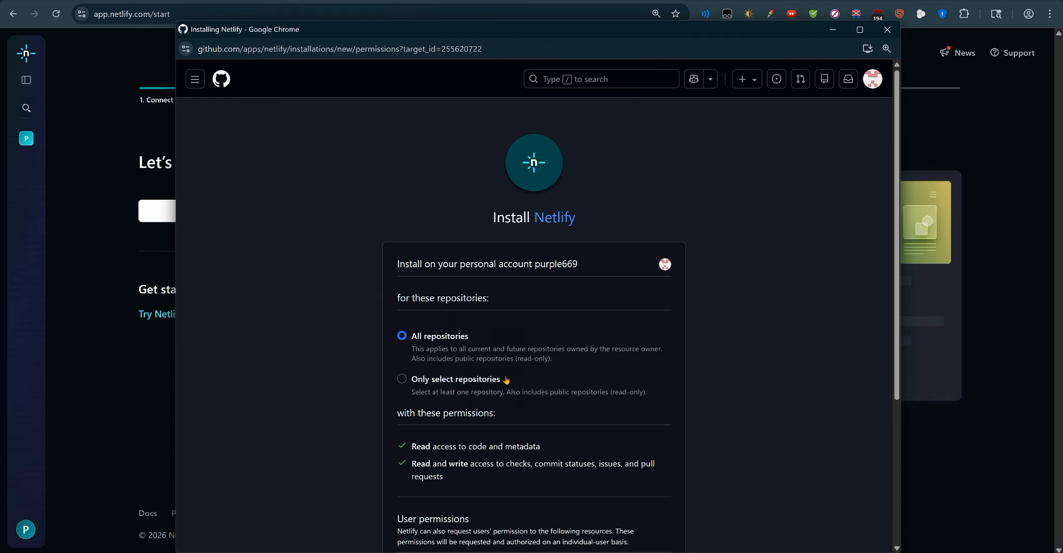
- Install the Netlify app on the GitHub account with access to only the porky repository
left_click(476, 379)
scroll(525, 339, "down", 3)
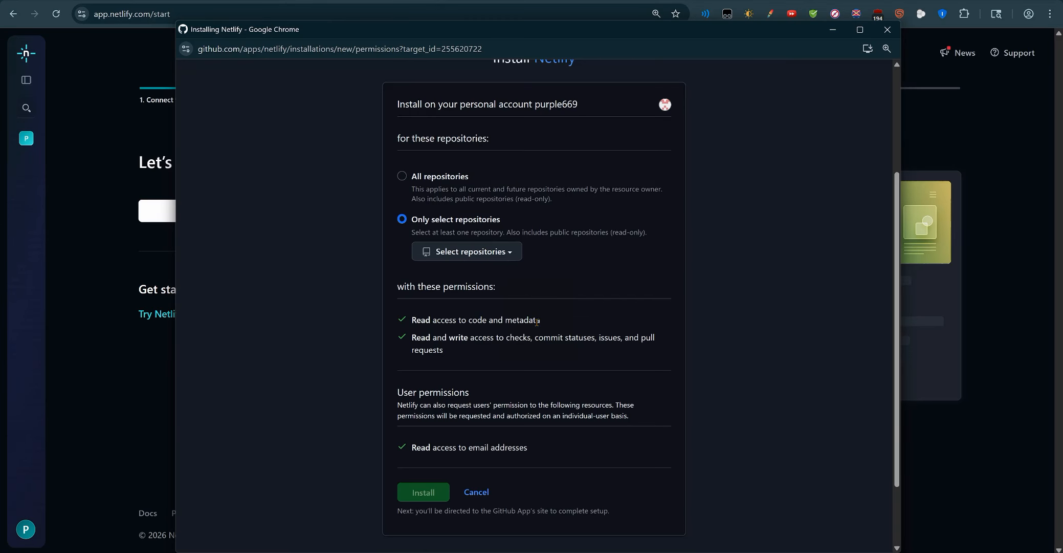
left_click(516, 256)
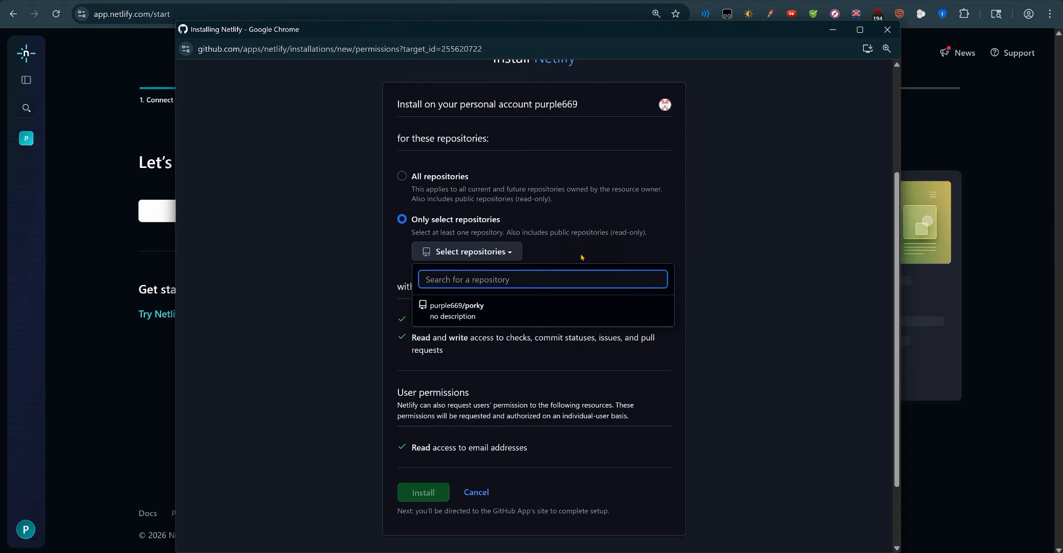
left_click(547, 309)
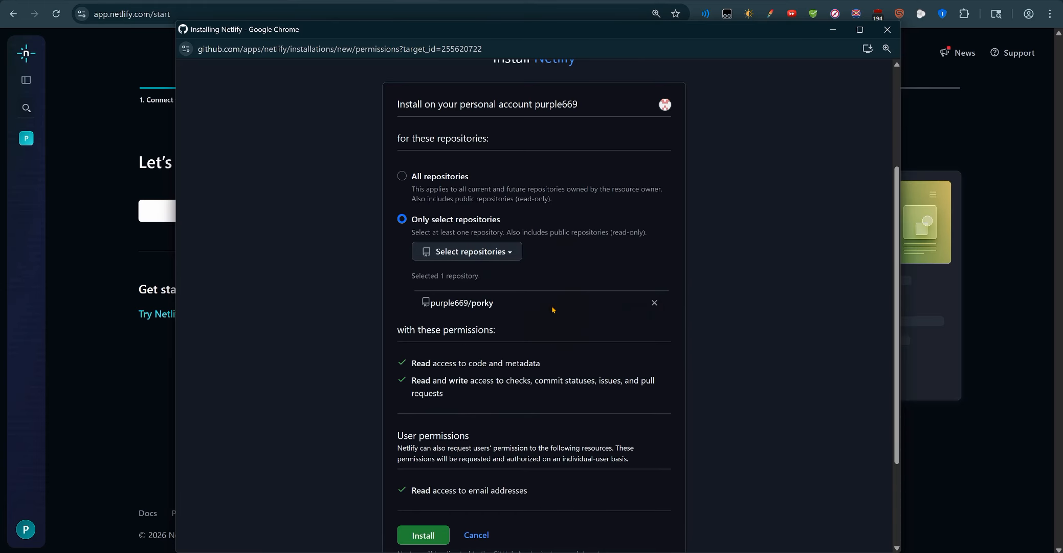
left_click(441, 533)
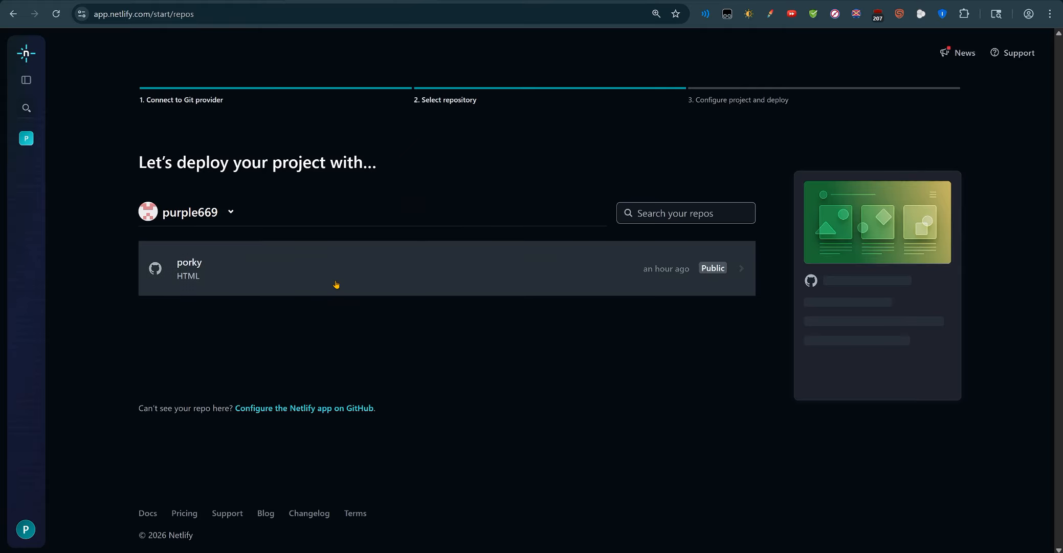
- Select the porky repository for deployment and set the project name to porkynet, leaving the build settings at their defaults
left_click(335, 272)
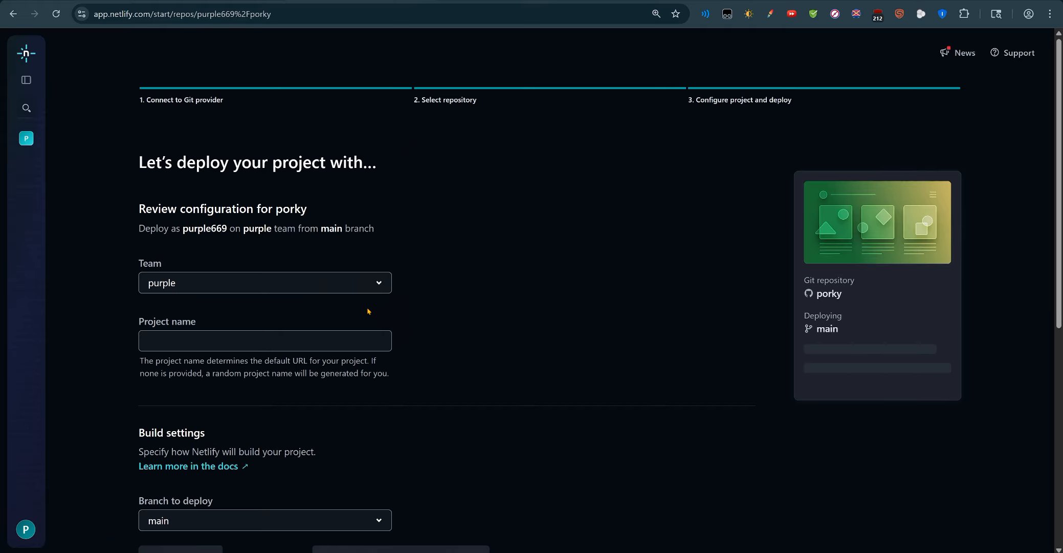
left_click(321, 334)
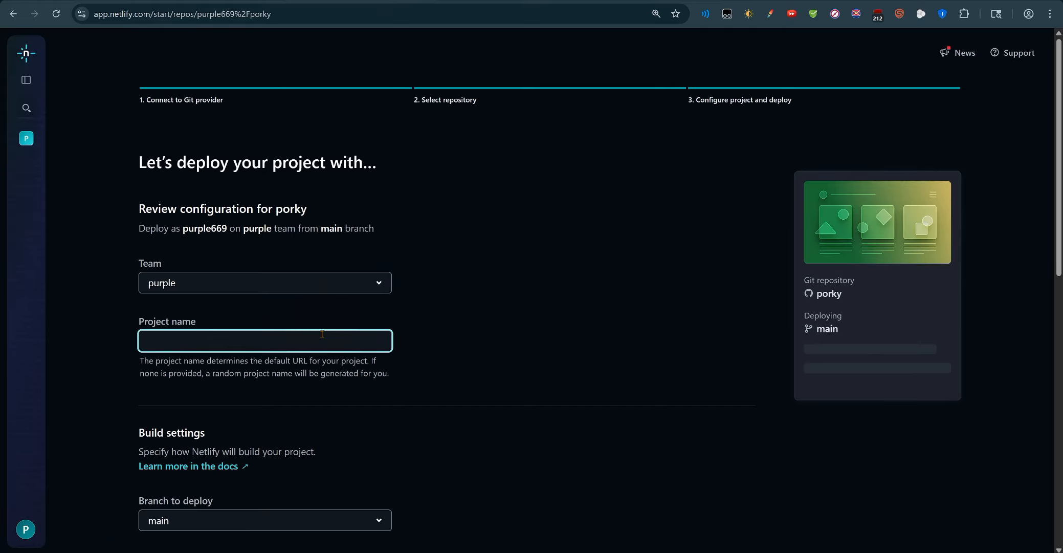
type("porkyne")
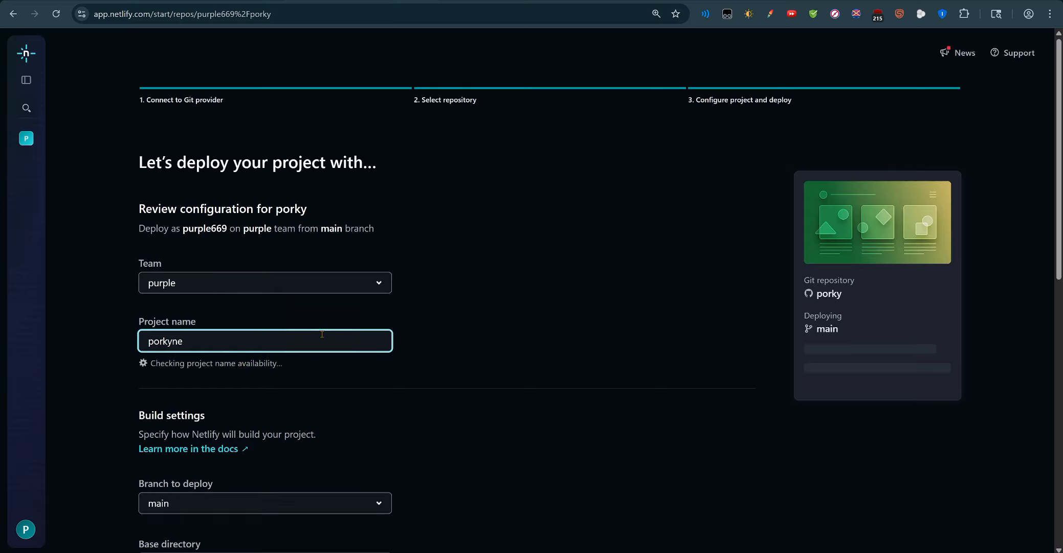
type("t")
scroll(512, 346, "down", 7)
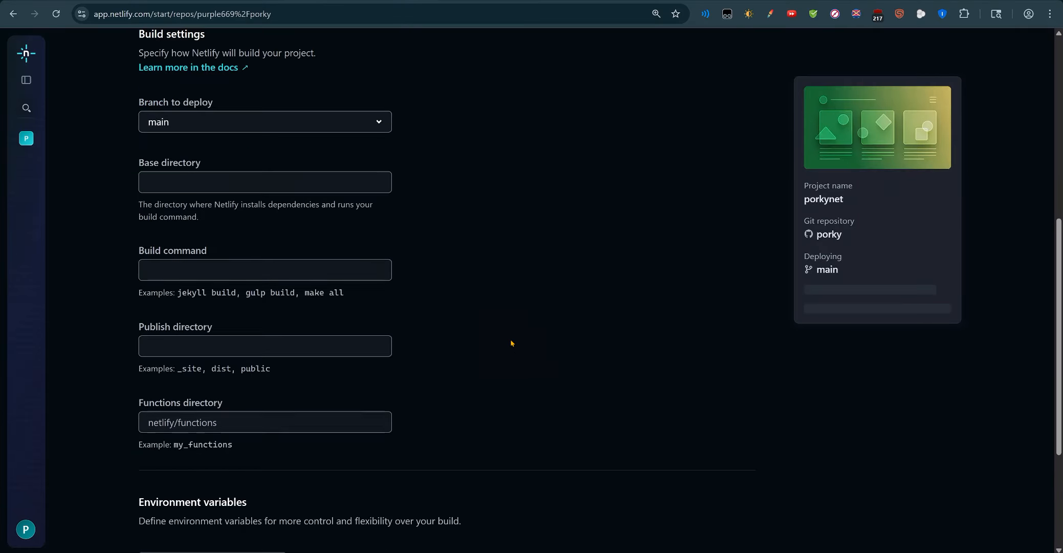
scroll(346, 398, "down", 4)
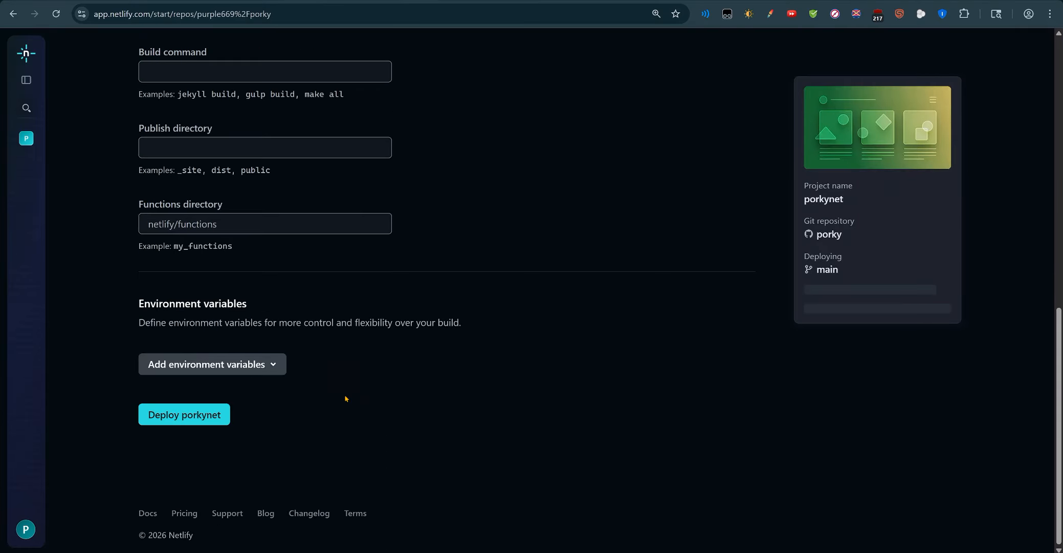
- Deploy porkynet, view its live site at porkynet.netlify.app, and return to the project overview
left_click(203, 420)
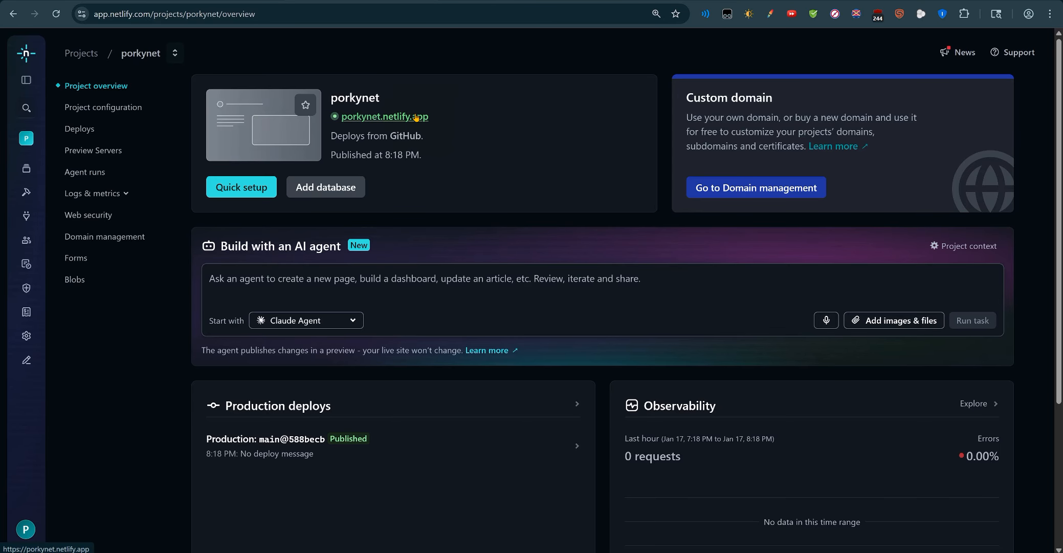
left_click(409, 115)
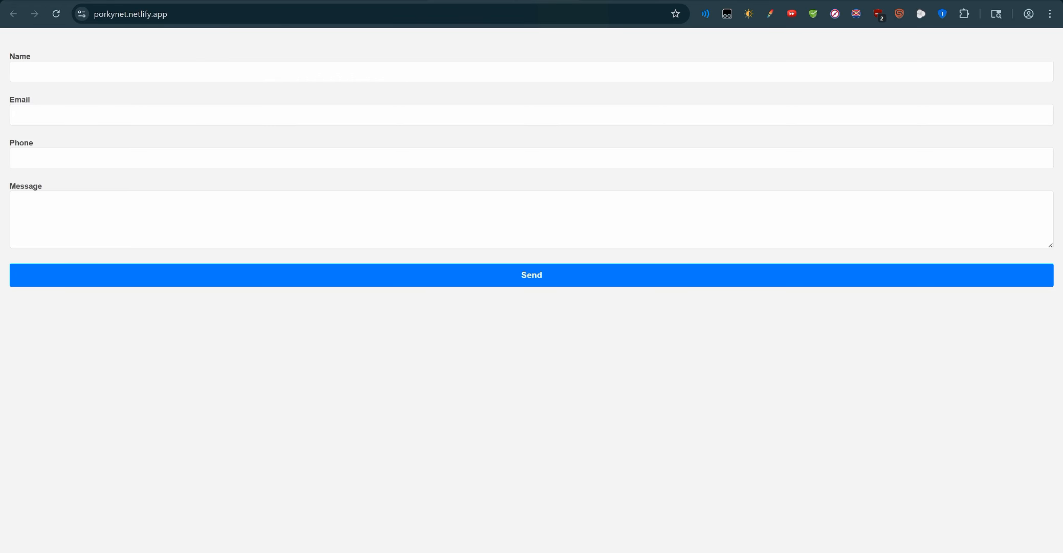
left_click(571, 0)
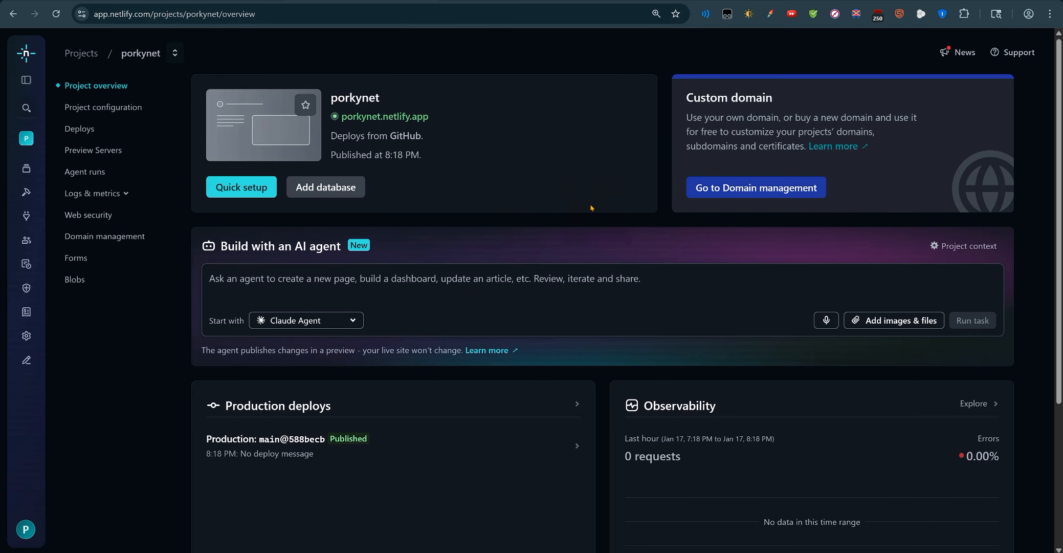
- Add the already owned domain purpleee.space to the project through domain management, checking its spelling at the registrar and verifying it
left_click(714, 197)
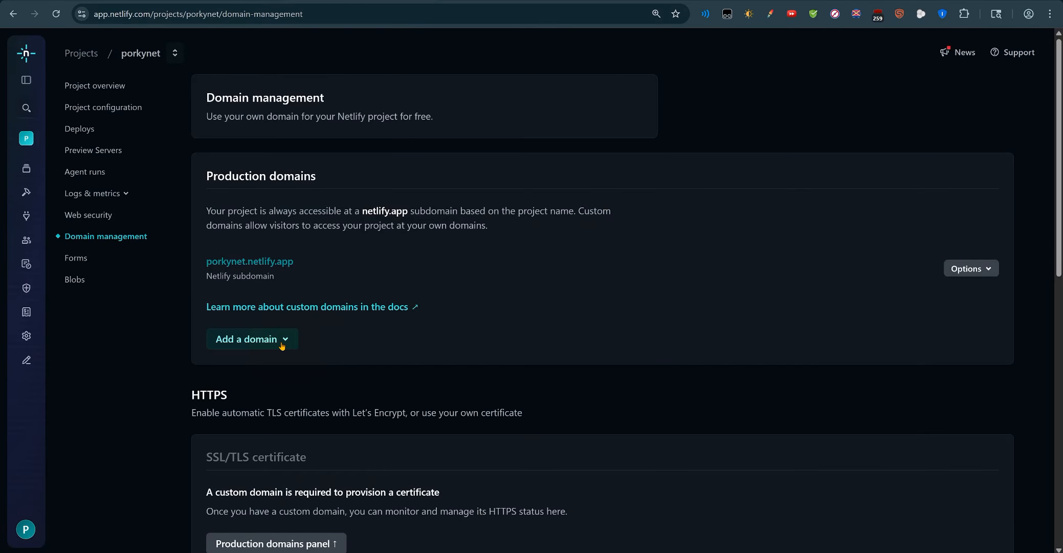
left_click(288, 341)
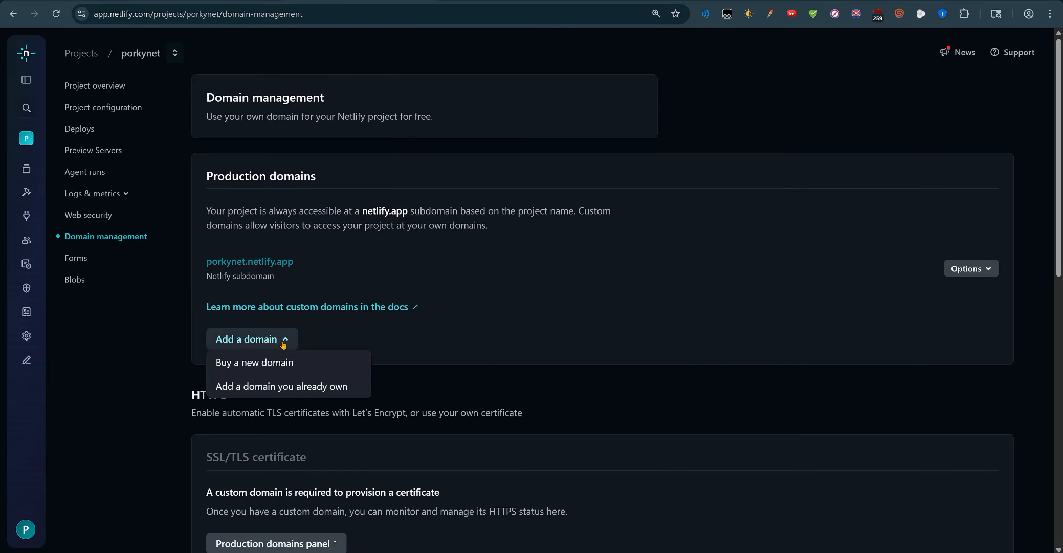
left_click(340, 388)
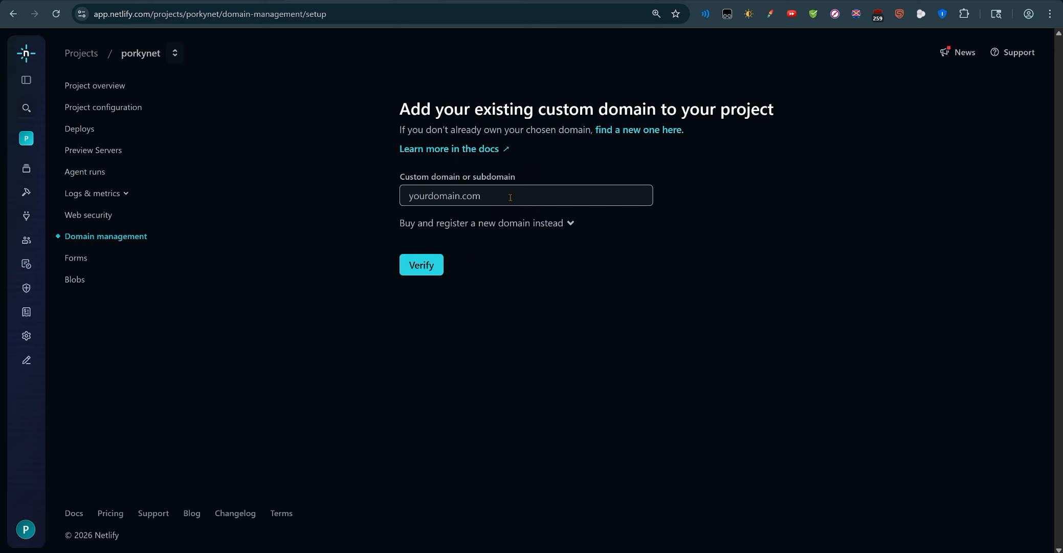
left_click(345, 1)
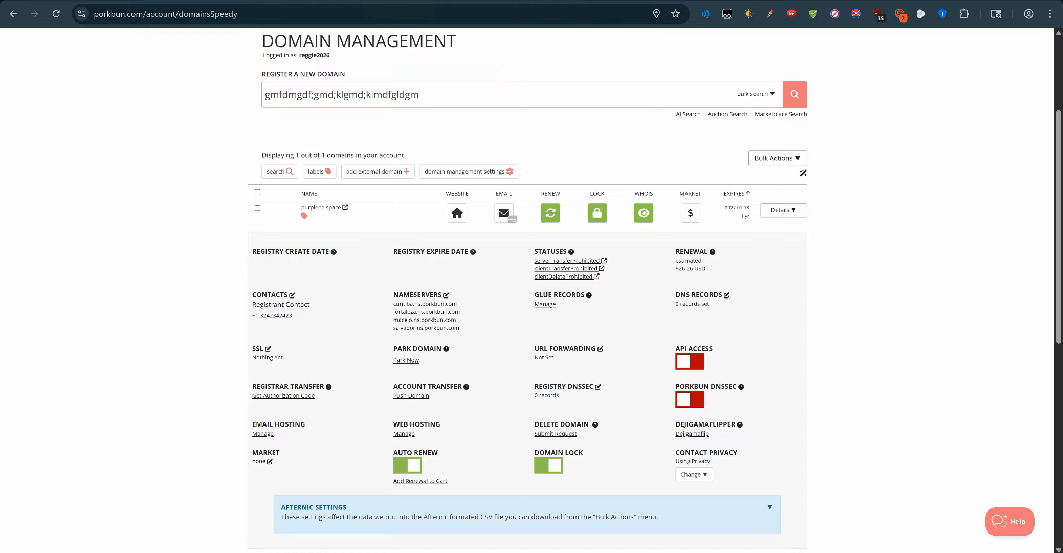
left_click(460, 1)
left_click(505, 196)
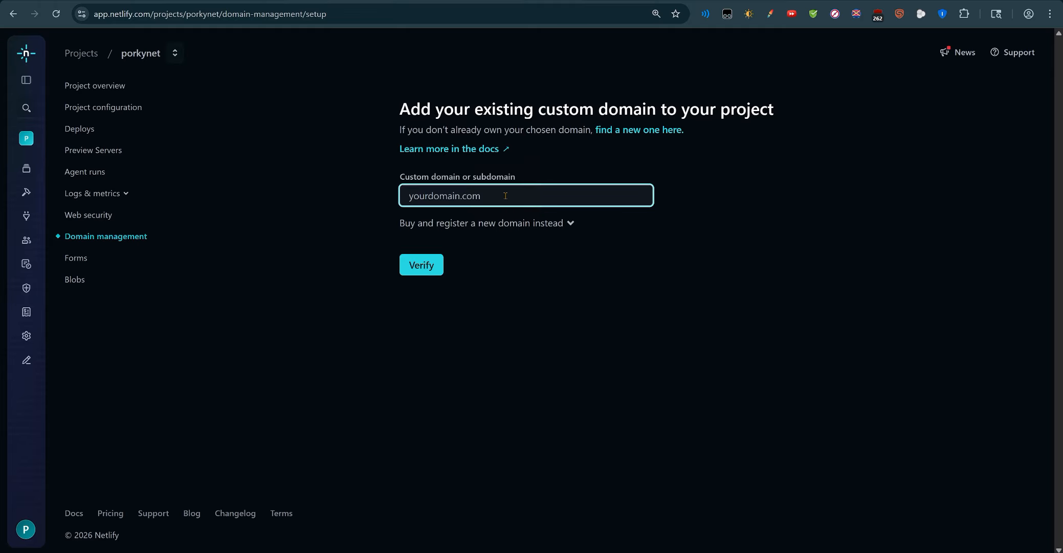
type("purpleee.space")
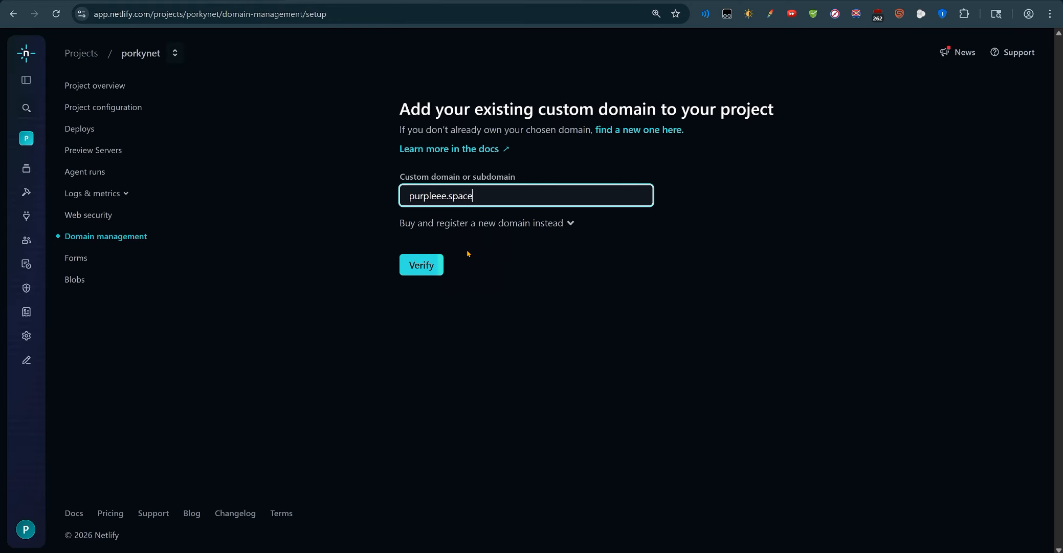
left_click(430, 275)
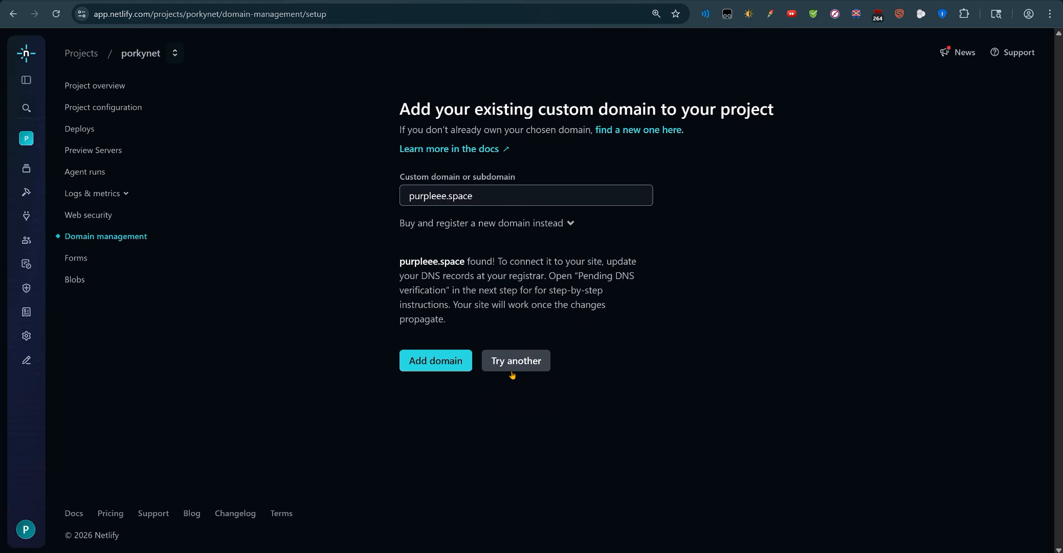
left_click(444, 363)
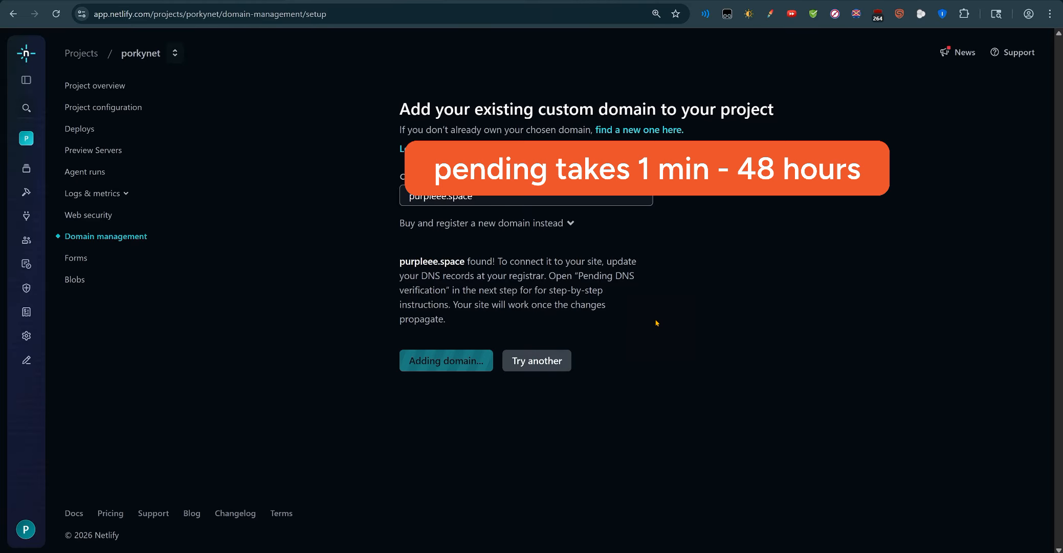
- Set up Netlify DNS for the primary domain purpleee.space, verifying and adding the domain
scroll(619, 346, "up", 3)
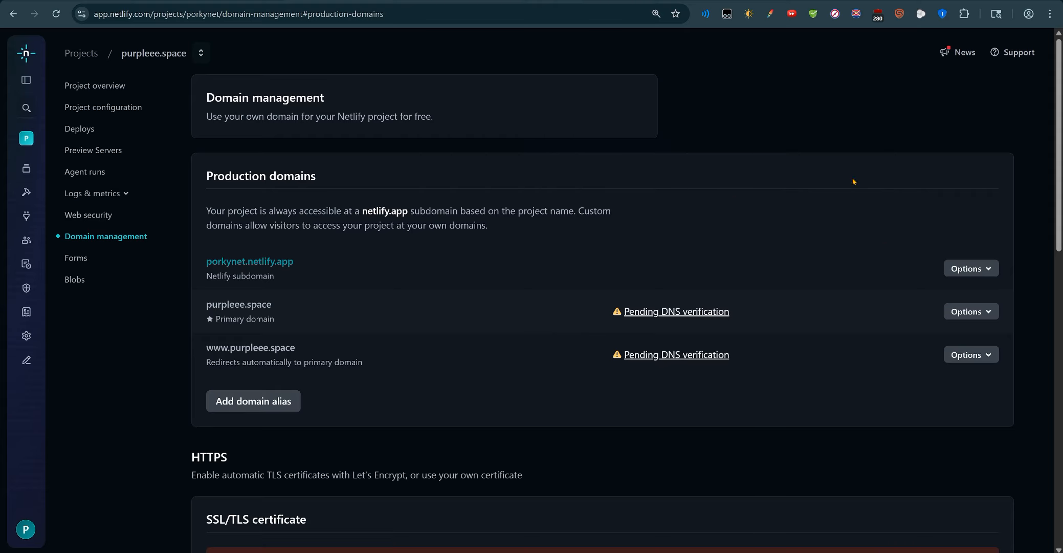
left_click(983, 311)
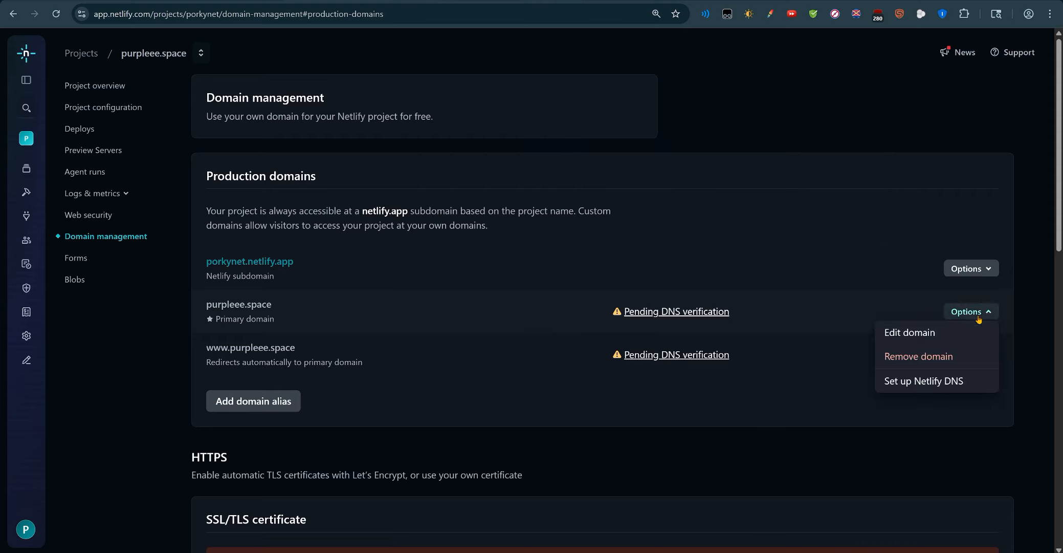
left_click(959, 380)
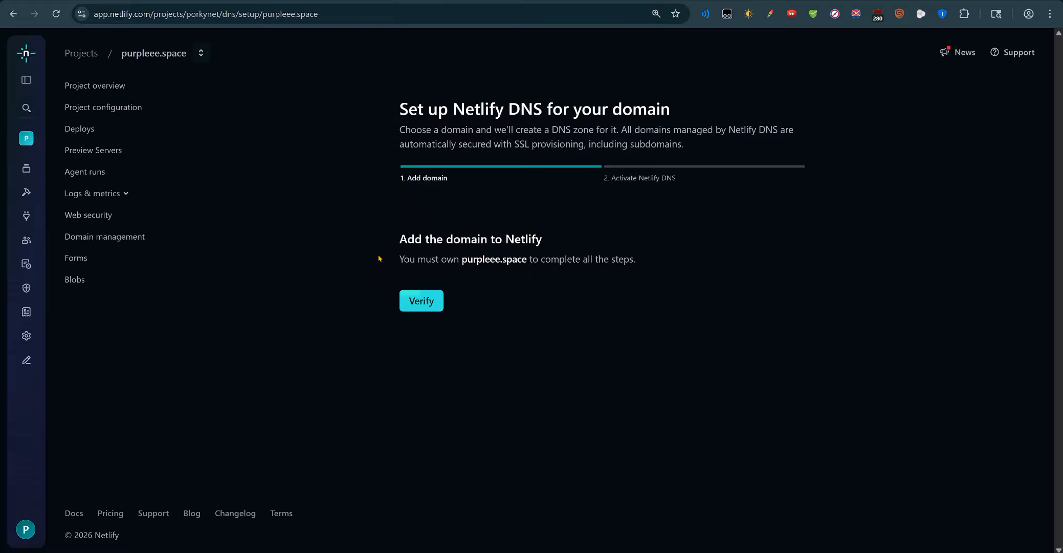
left_click(440, 305)
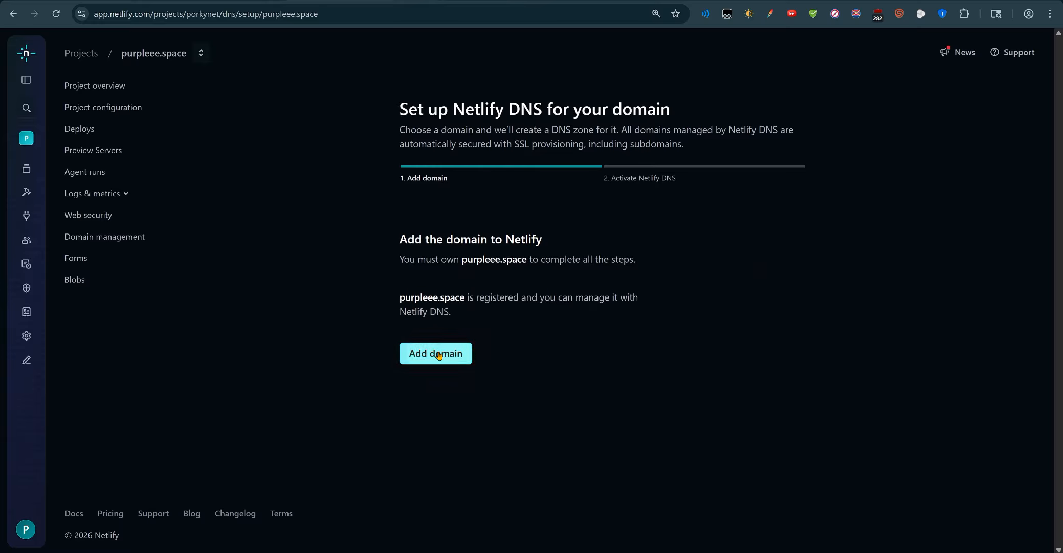
left_click(439, 355)
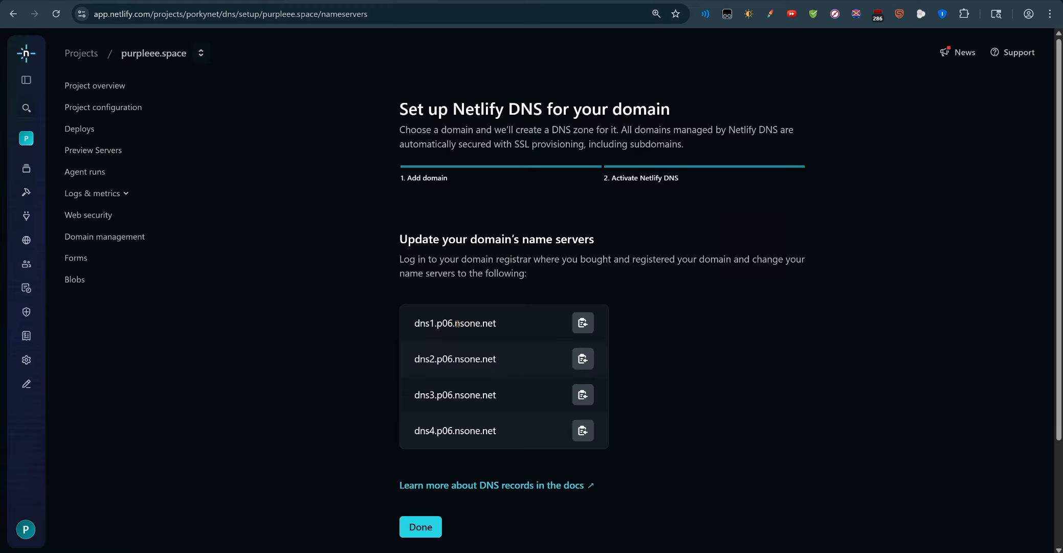
- Copy Netlify's first name server and, in Porkbun, replace the purpleee.space nameserver entries with dns1.p06.nsone.net
left_click(582, 323)
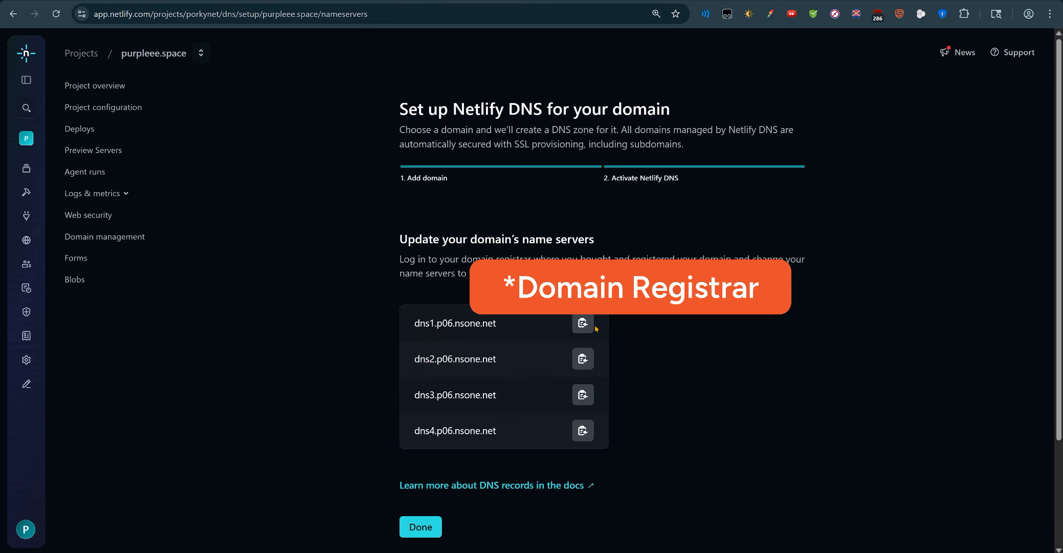
left_click(576, 325)
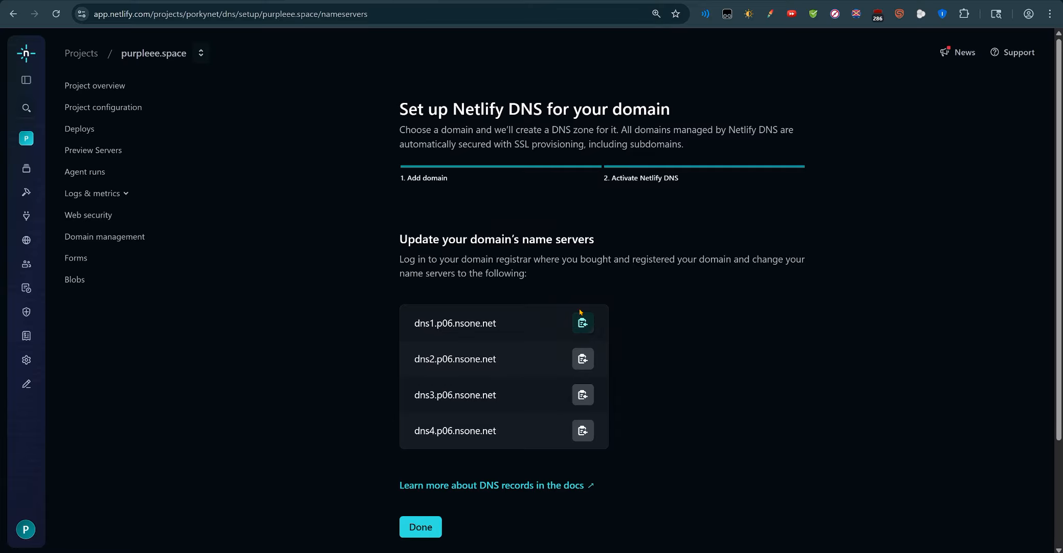
left_click(583, 322)
left_click(574, 321)
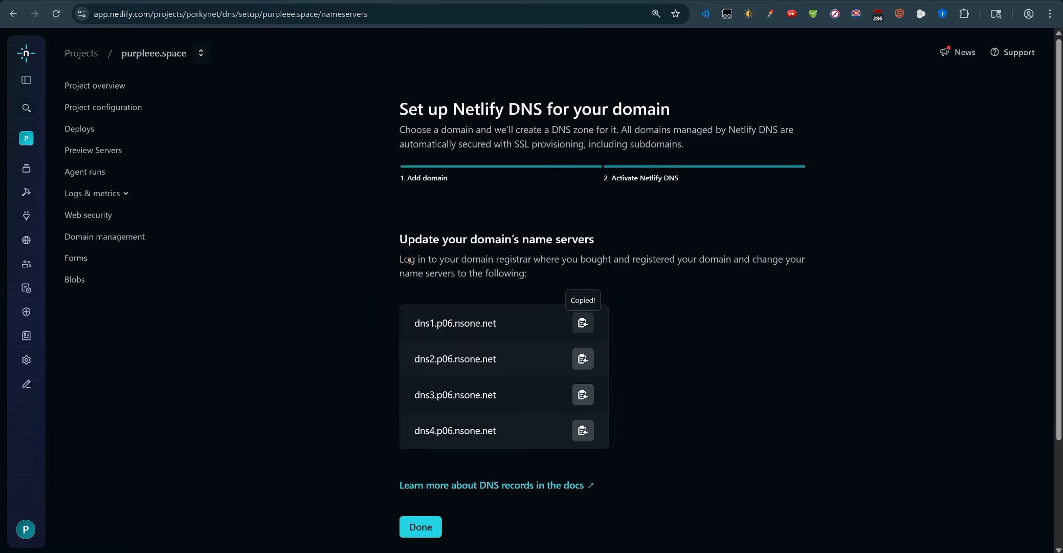
key("ctrl+Tab")
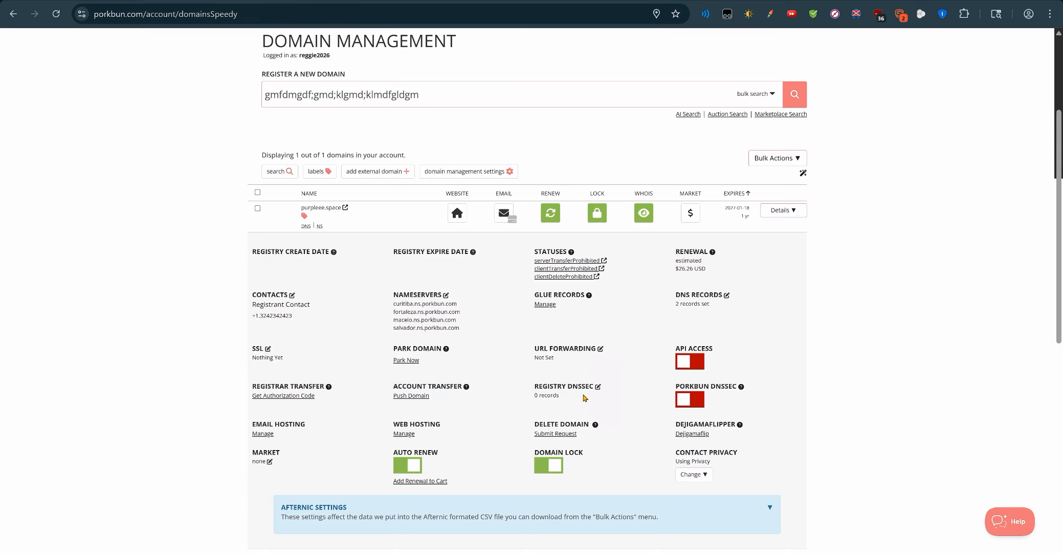
left_click(321, 226)
left_click_drag(510, 218, 404, 186)
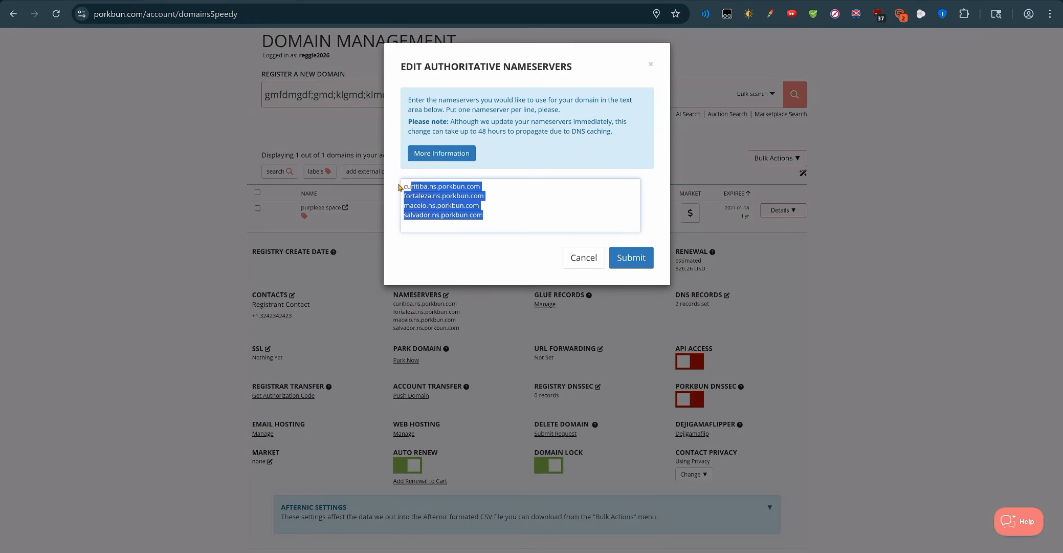
key("ctrl+v")
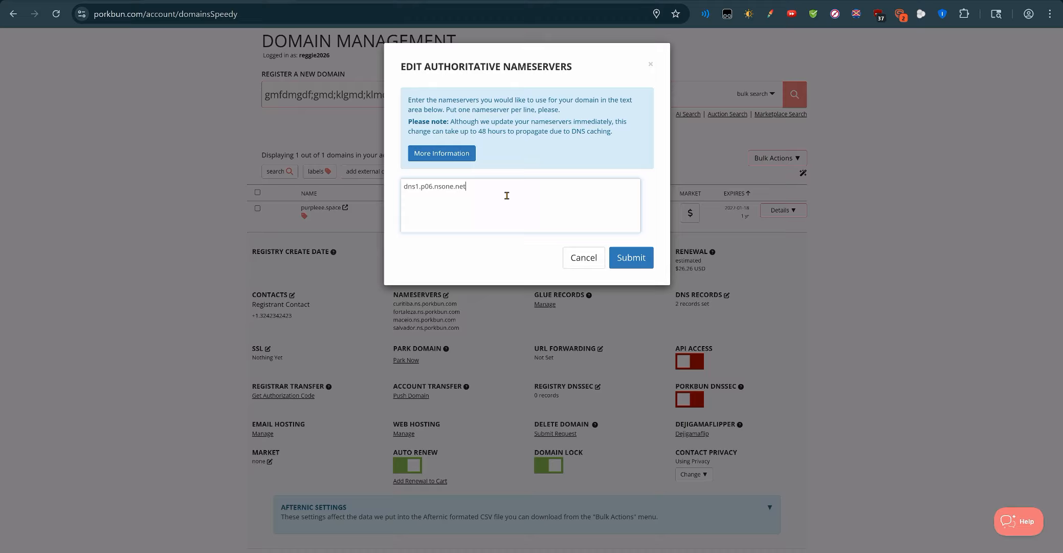
- Repeat dns1.p06.nsone.net on three more lines of the authoritative nameservers list, one per line
left_click(419, 186)
left_click(485, 193)
key("ctrl+v")
key("ctrl+v")
key("ctrl+v")
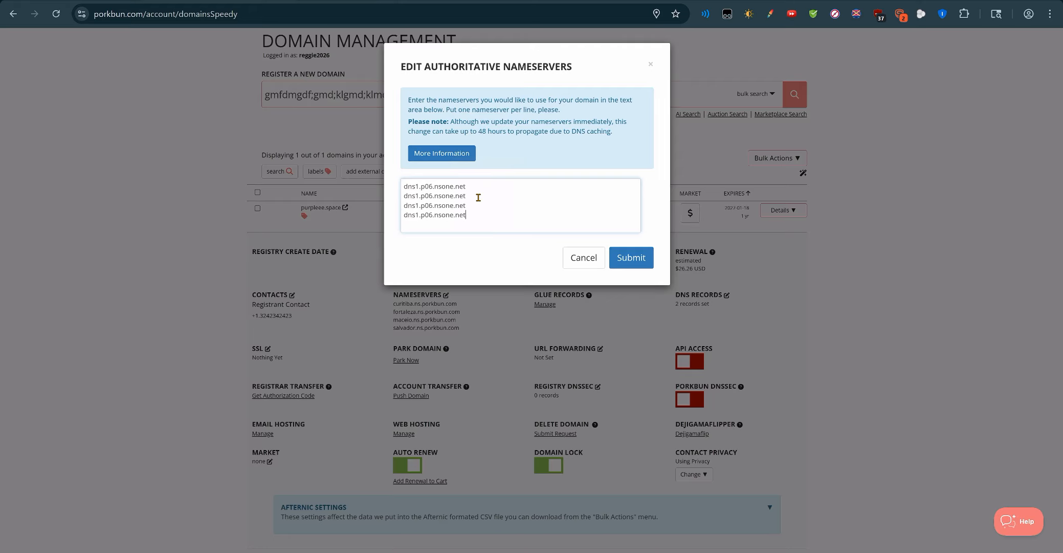
- Change the repeated nameserver lines to dns2, dns3 and dns4.p06.nsone.net, matching Netlify's list, and submit them, accepting removal of the default nameservers
key("ctrl+Tab")
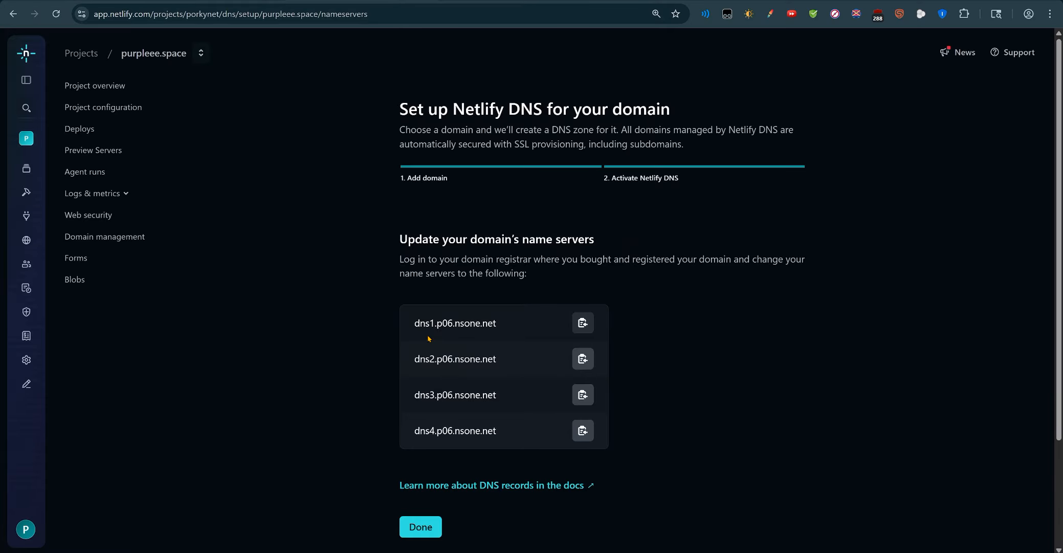
key("ctrl+shift+Tab")
left_click(419, 195)
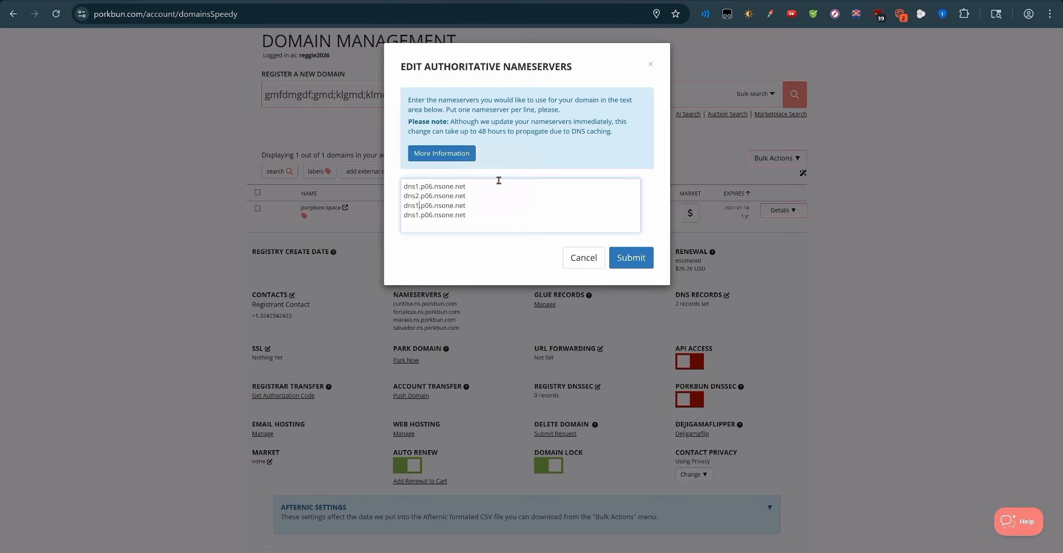
key("BackSpace")
type("3")
key("BackSpace")
type("4")
left_click(469, 214)
left_click(637, 258)
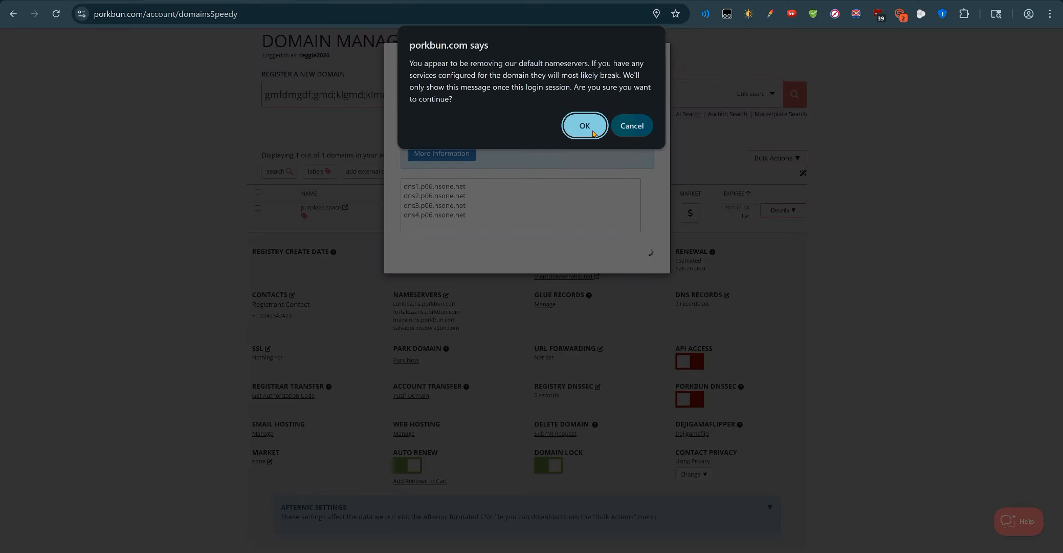
left_click(594, 134)
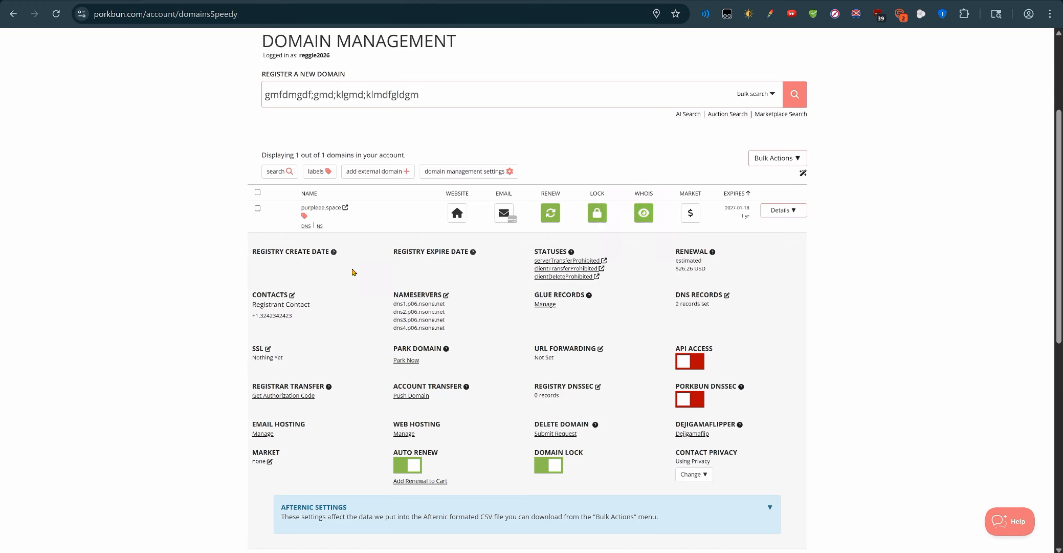
- Switch back to Netlify and finish the Netlify DNS setup for purpleee.space
left_click(358, 1)
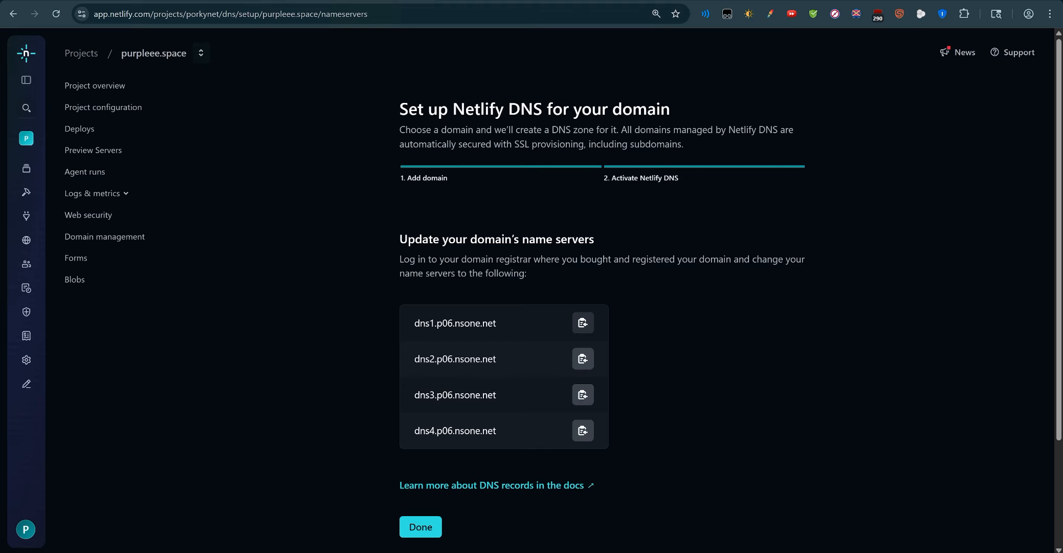
scroll(535, 444, "down", 2)
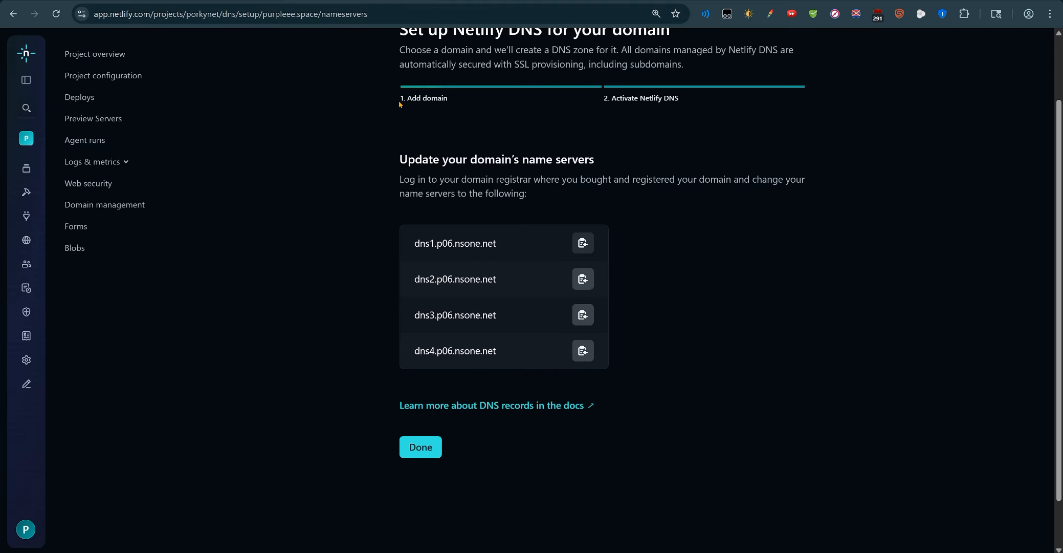
left_click(413, 449)
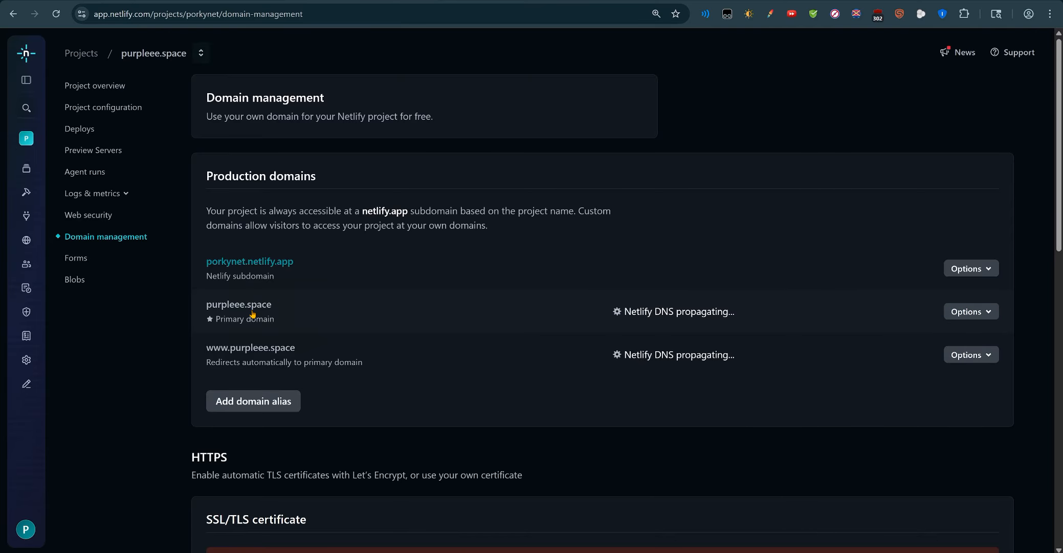
left_click(964, 312)
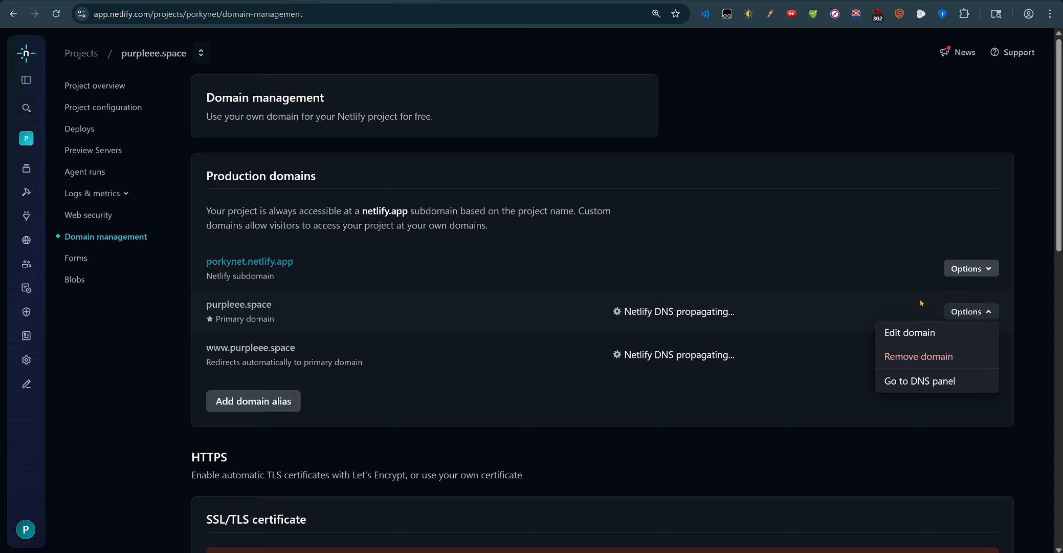
left_click(961, 355)
left_click(962, 357)
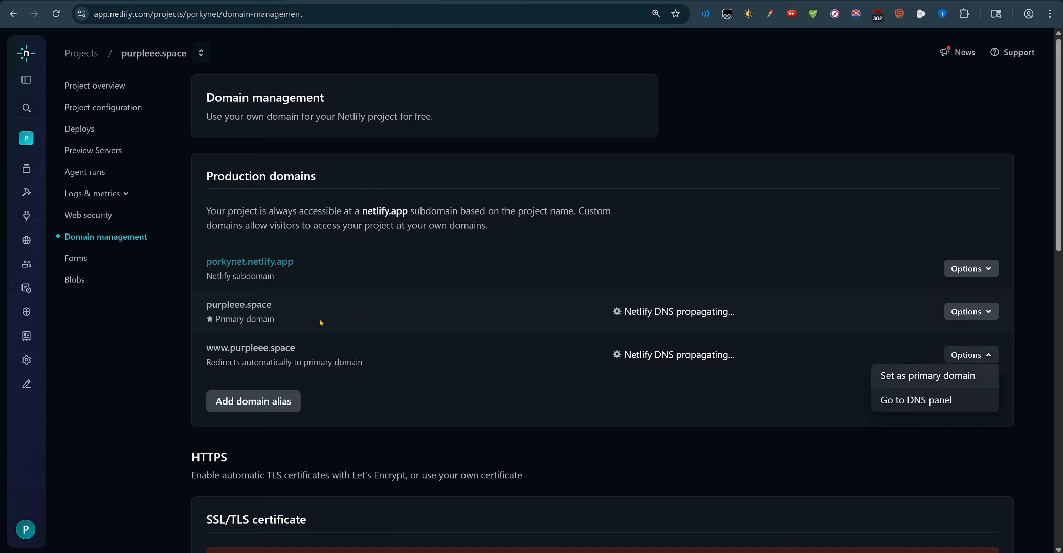
left_click(342, 319)
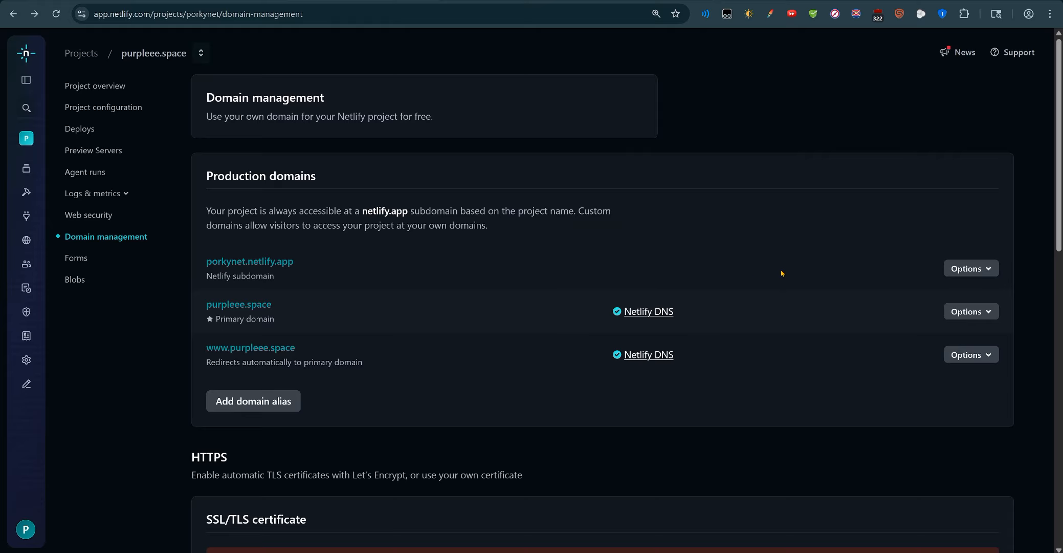
- Add an A record named @ with value 75.2.60.5 to the purpleee.space DNS records, accepting the potential conflict
left_click(969, 313)
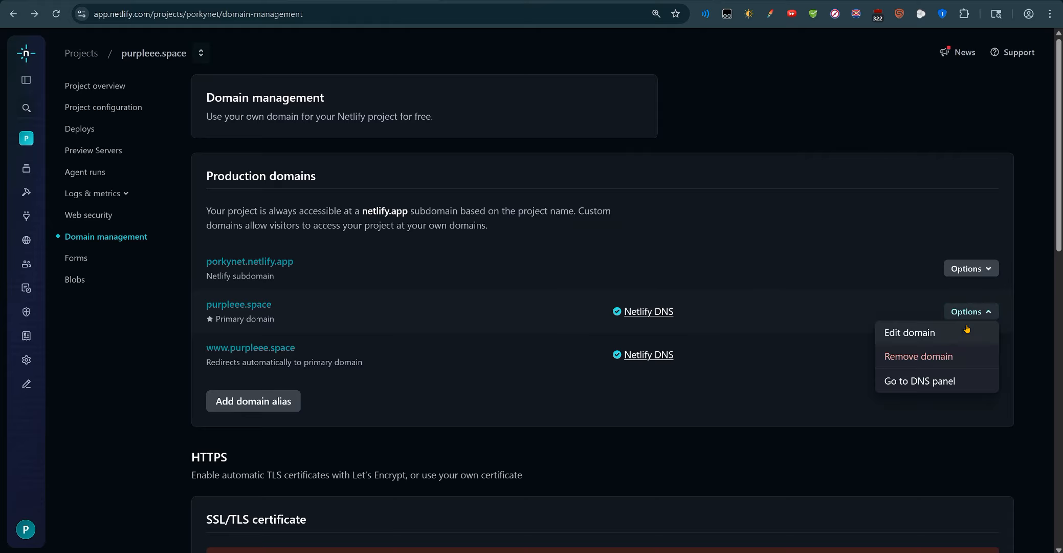
left_click(963, 381)
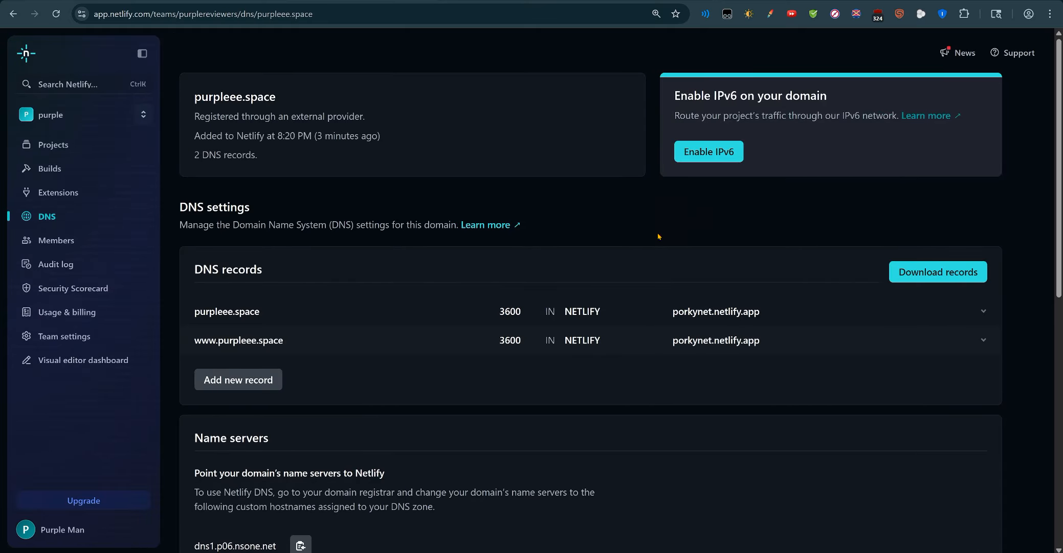
left_click(259, 389)
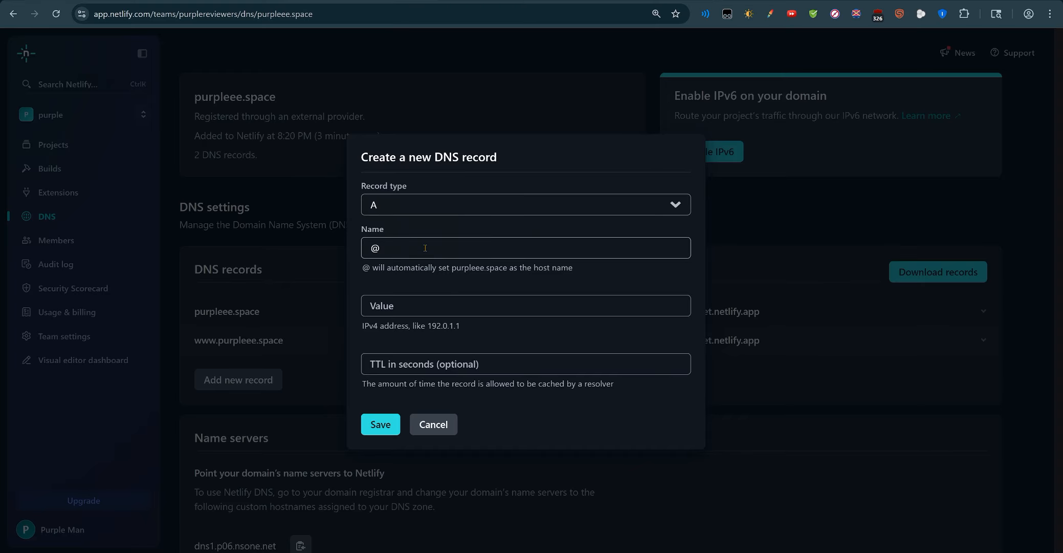
left_click(466, 296)
key("ctrl+v")
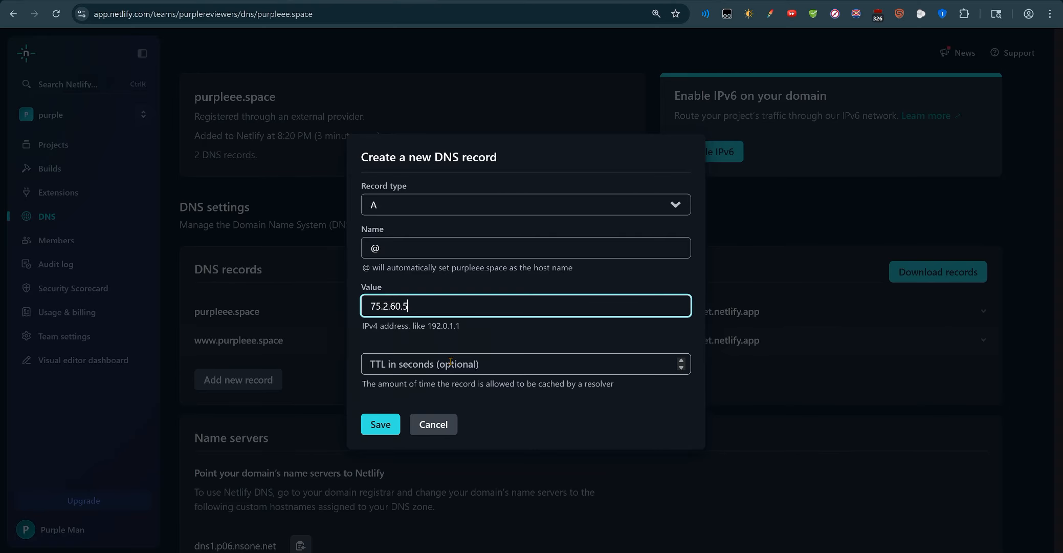
left_click(397, 425)
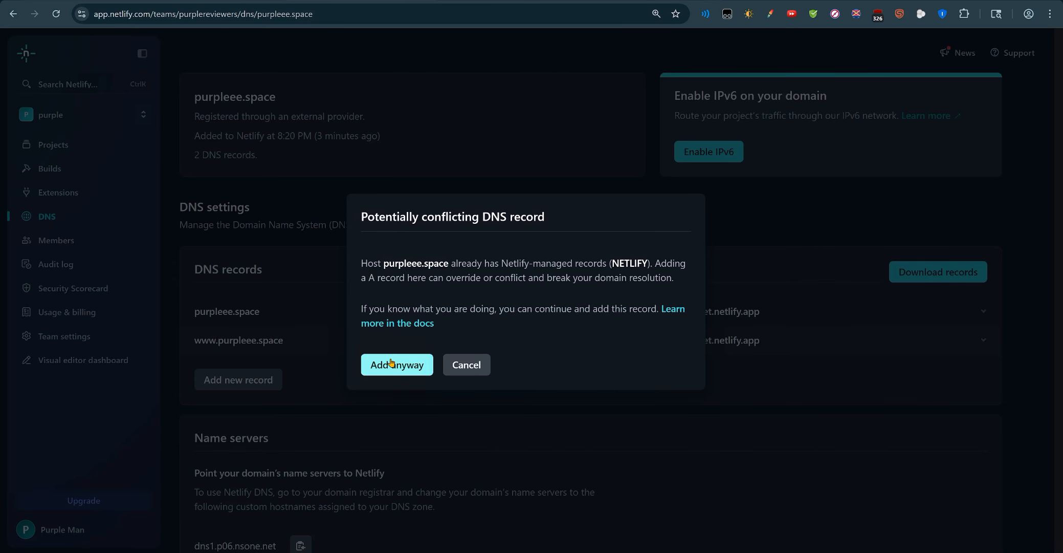
left_click(415, 366)
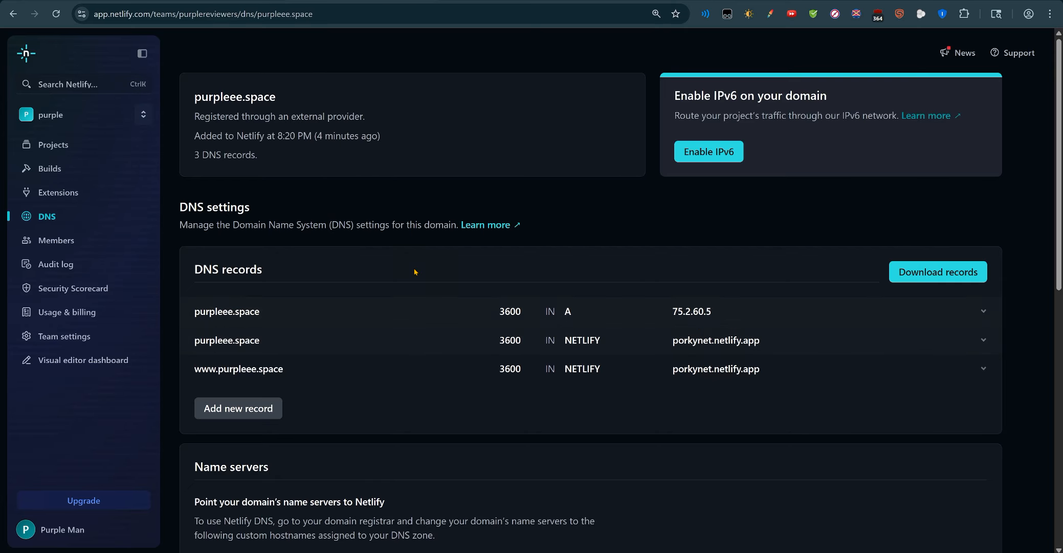
left_click(262, 412)
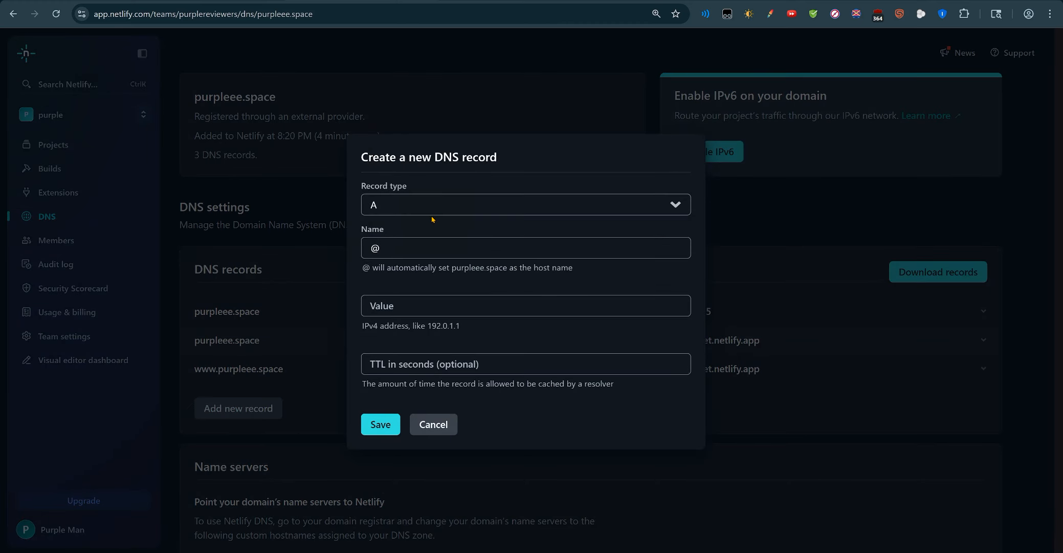
left_click(731, 271)
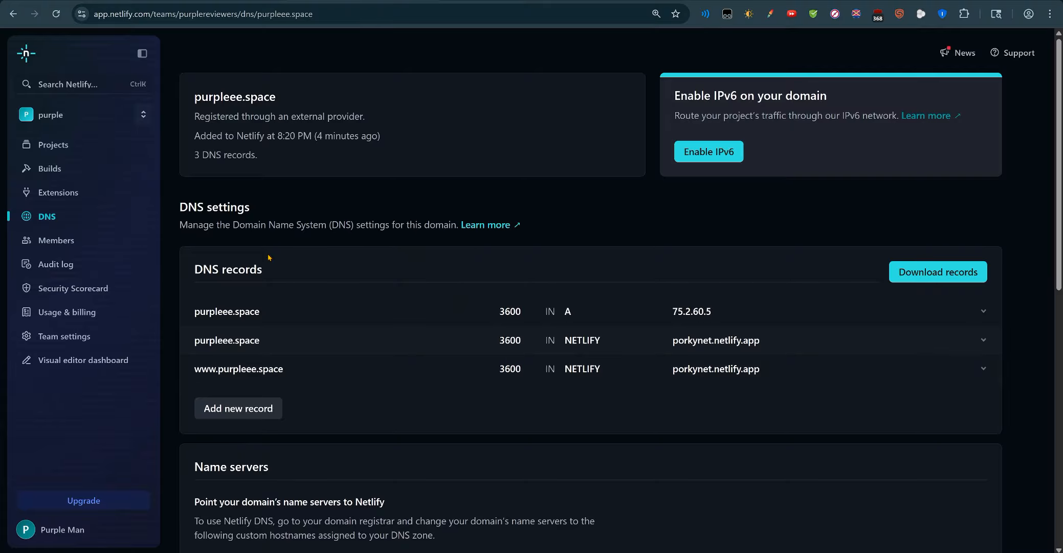
- Examine the SSL/TLS certificate details in the purpleee.space project's domain management and view the live site at purpleee.space
left_click(51, 144)
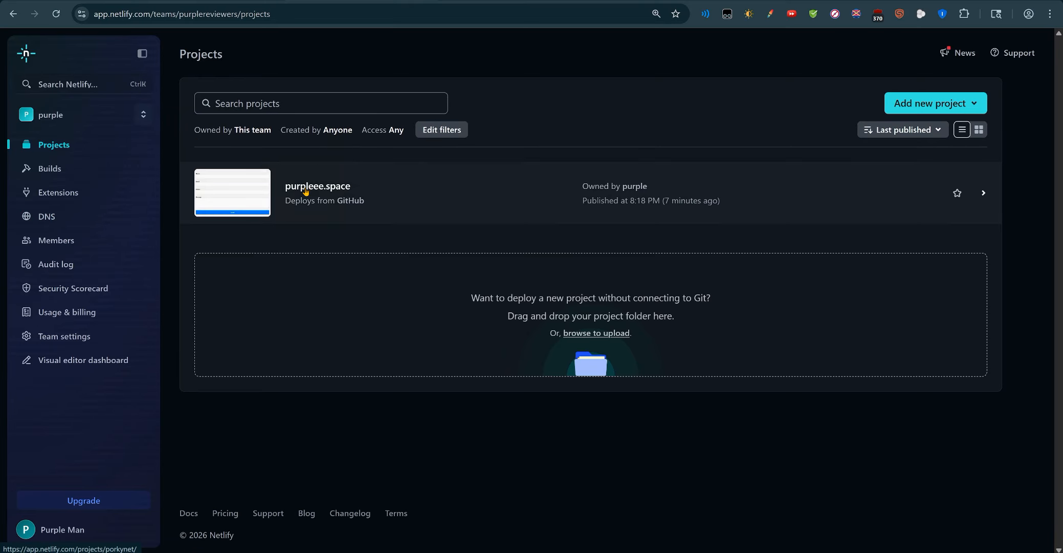
left_click(306, 192)
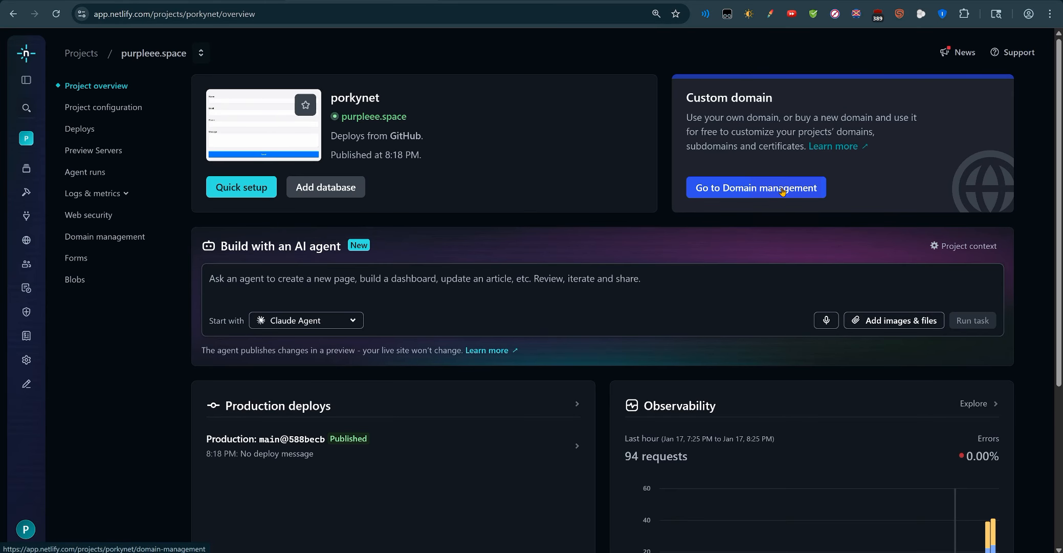
left_click(781, 191)
scroll(482, 407, "down", 5)
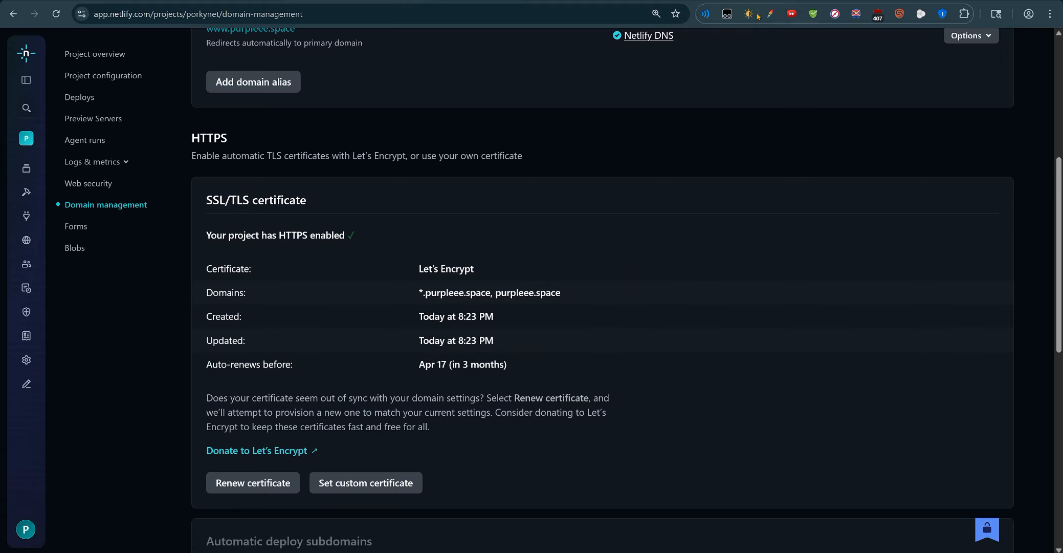
left_click(747, 1)
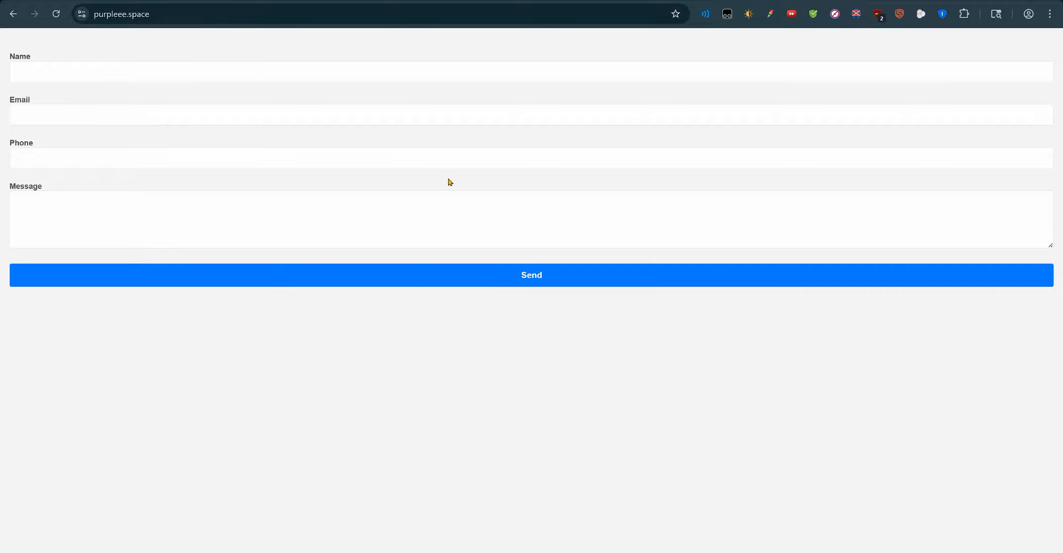